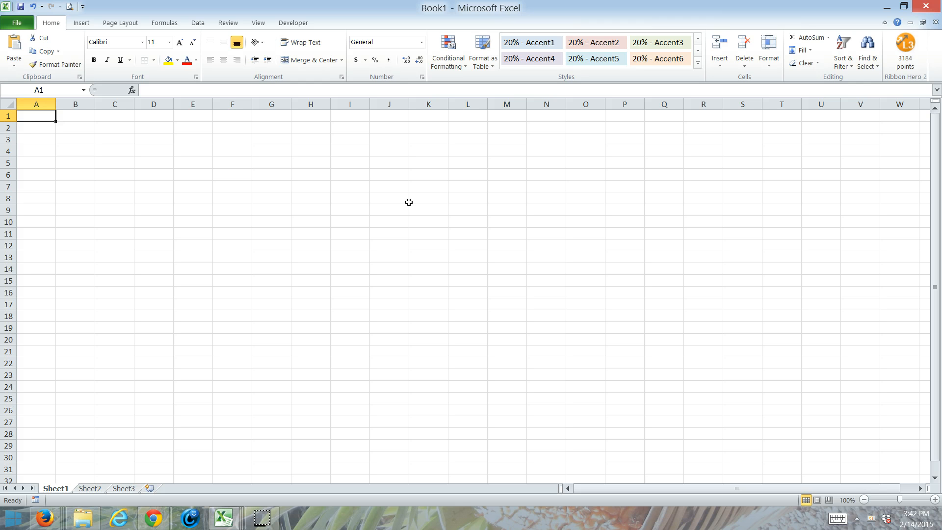
left_click(409, 202)
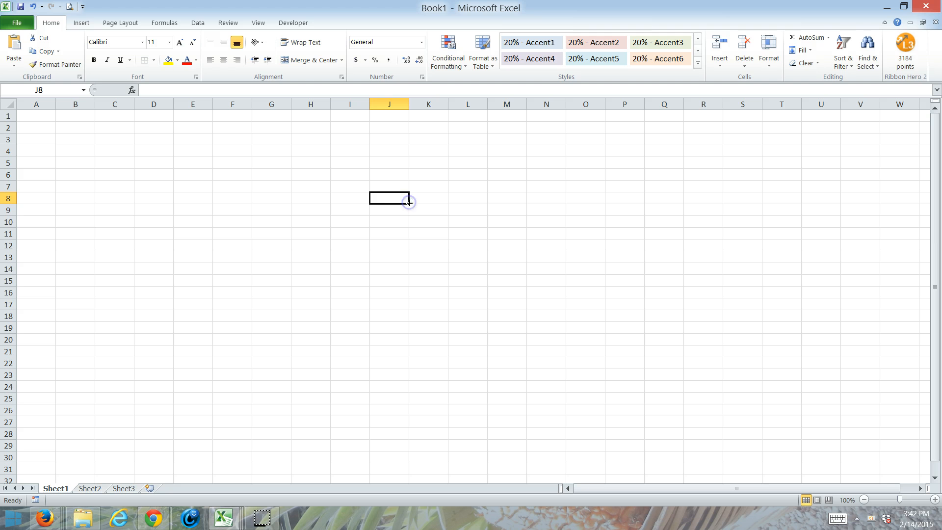
left_click(42, 115)
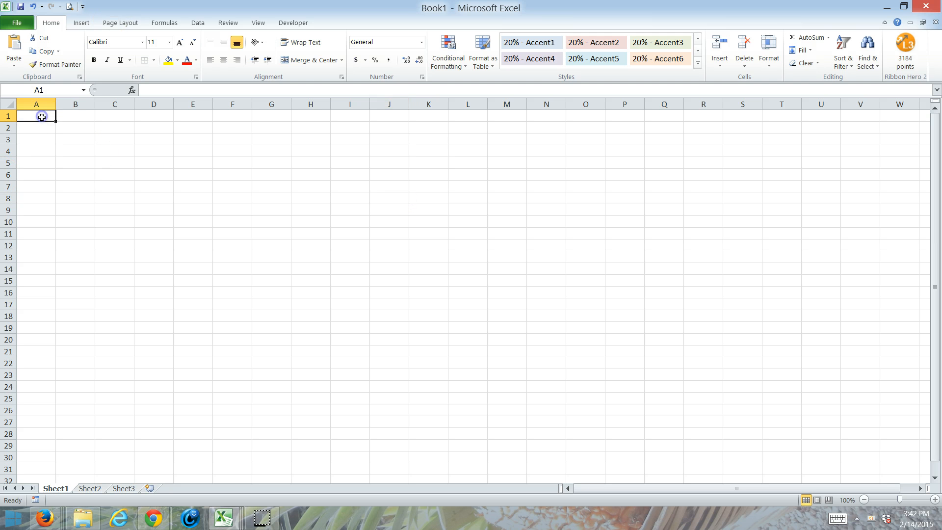
left_click(35, 127)
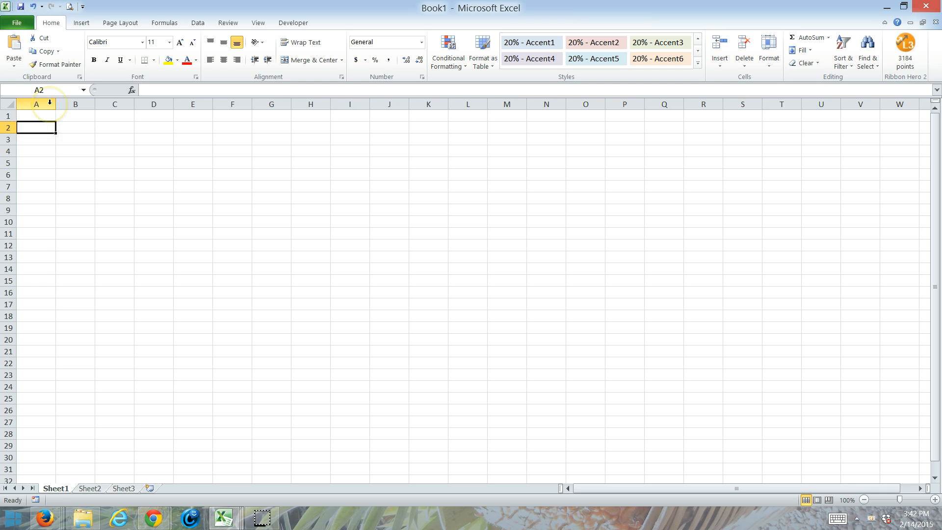
Enter the row labels Room Type, Airfare and Hotel in cells A4 through A6.
left_click(33, 152)
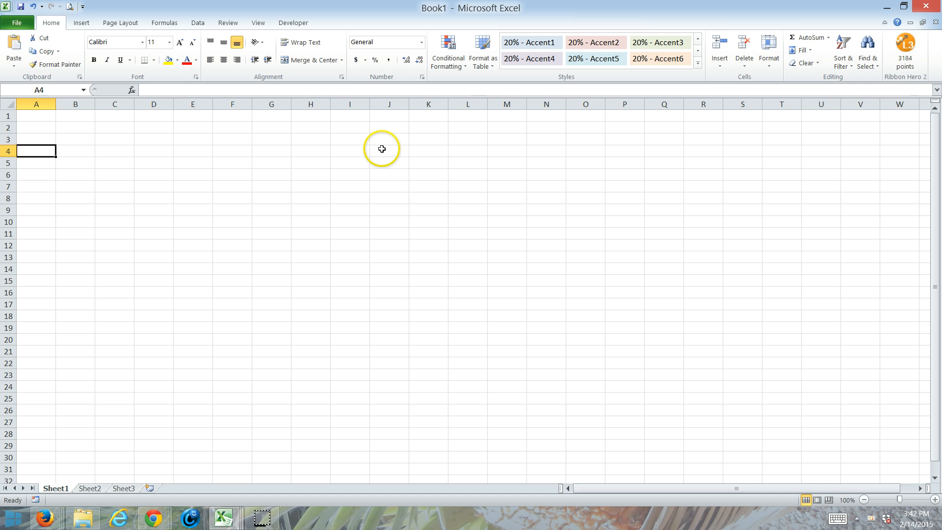
type("R")
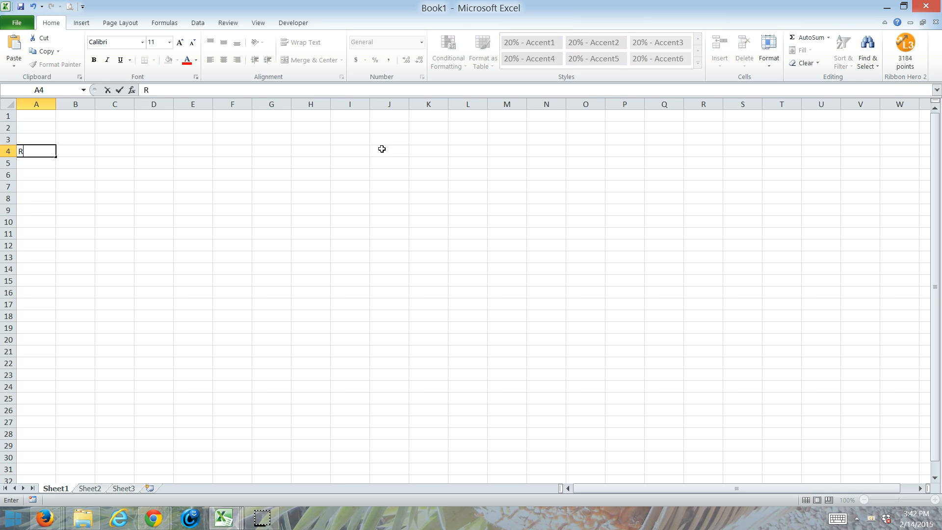
type("oom Type")
key("Return")
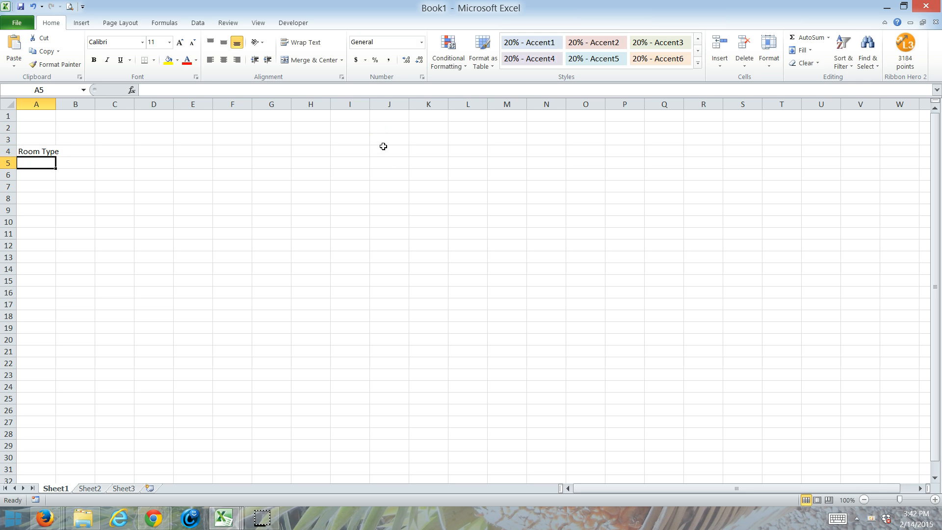
type("Airfare")
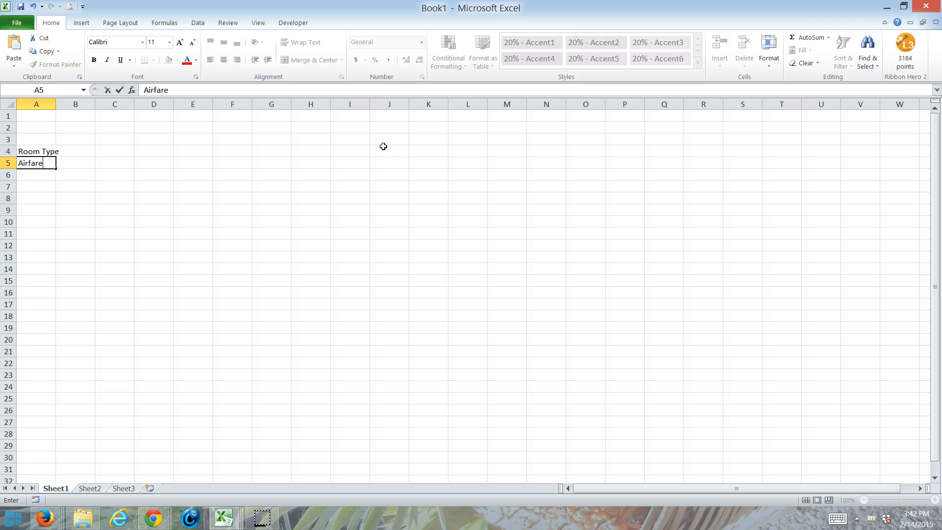
key("Return")
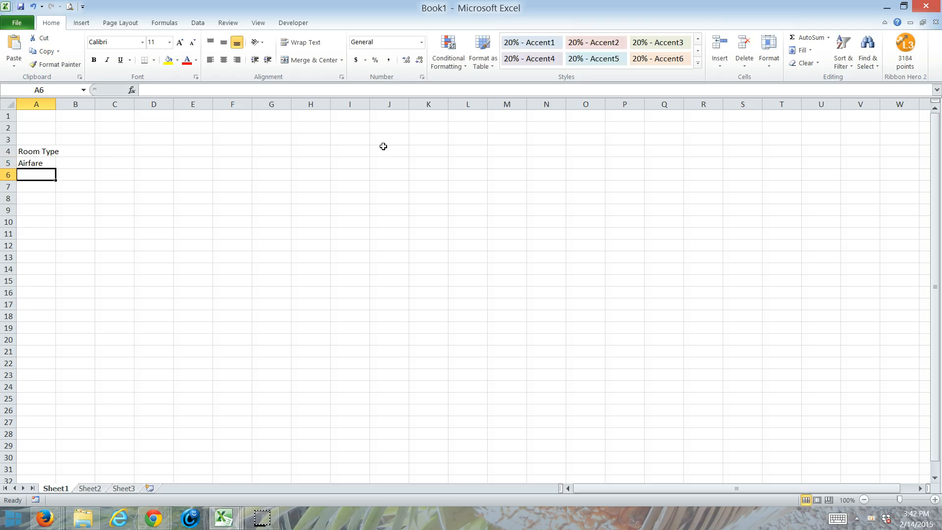
type("Hotel")
key("Return")
Enter the labels Transportation, Tip and Etc in cells A7 through A9 and autofit the width of column A.
type("Tra")
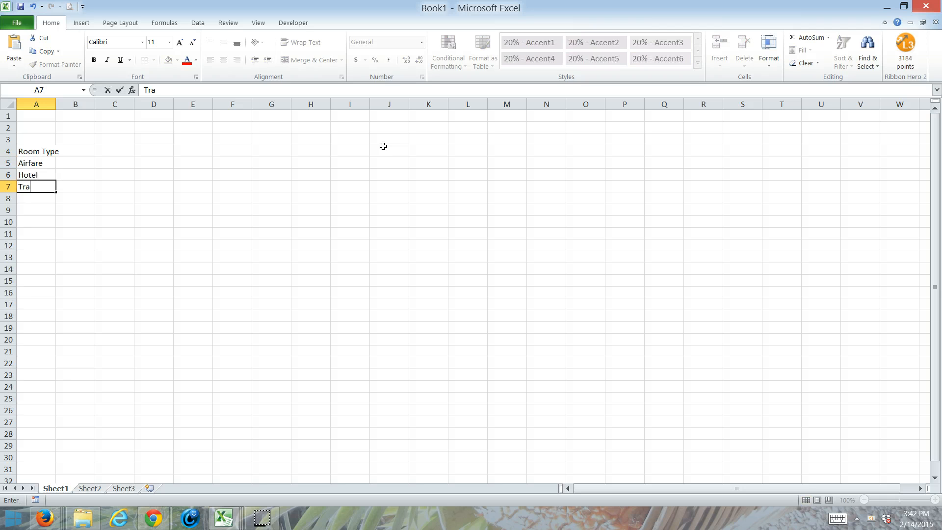
type("nsportation")
key("Return")
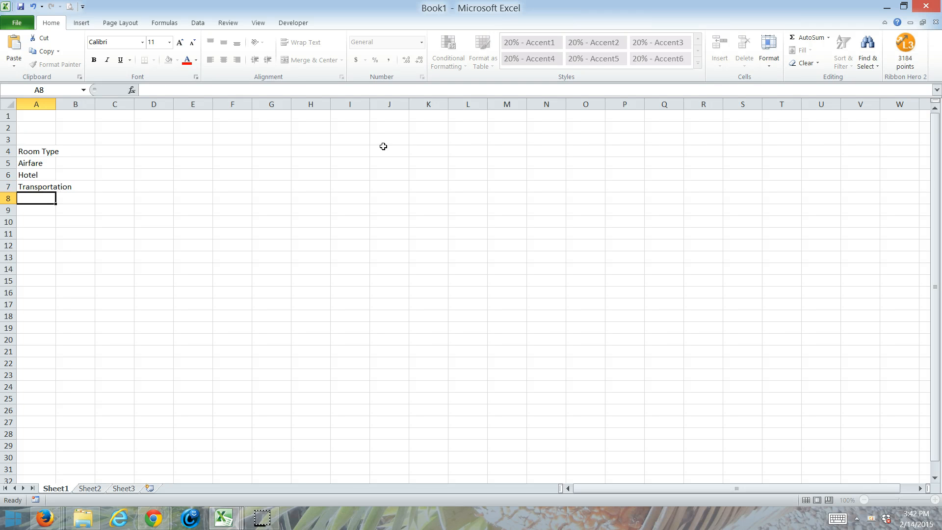
type("Tio")
key("Return")
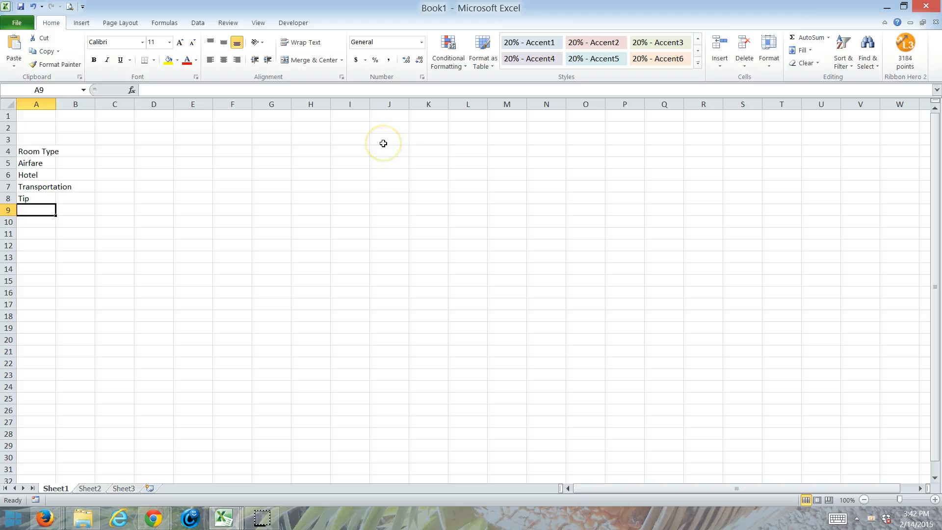
type("Etc")
key("Return")
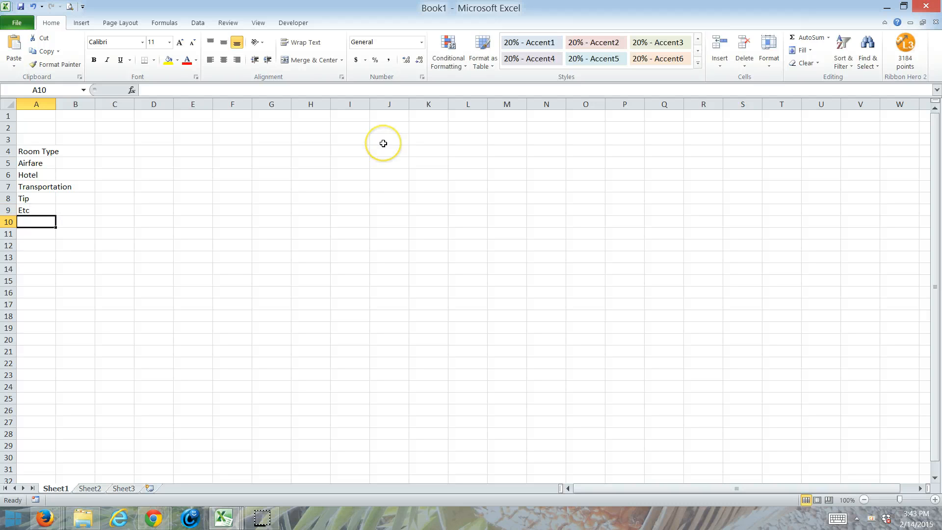
left_click(44, 209)
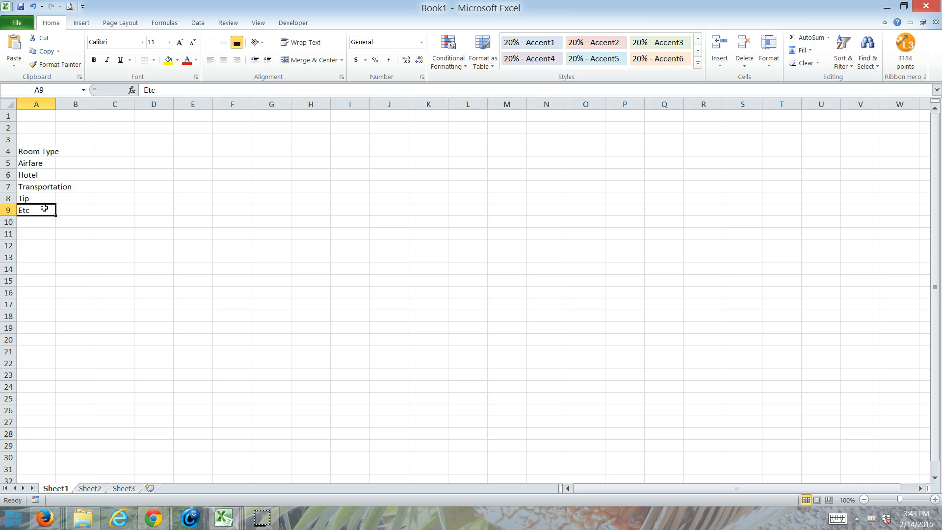
double_click(56, 104)
Enter Day 1 in cell B3 and fill the series across row 3 through Day 7 in H3.
left_click(93, 139)
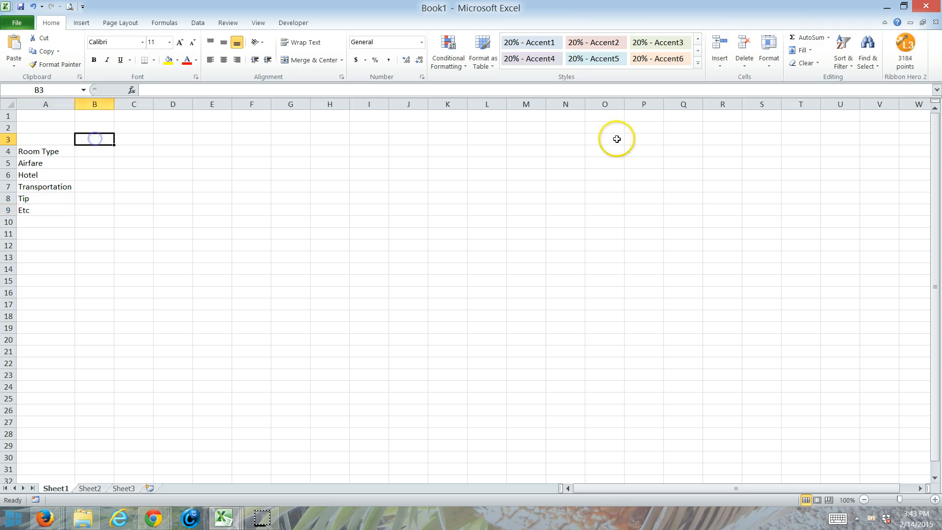
type("Da")
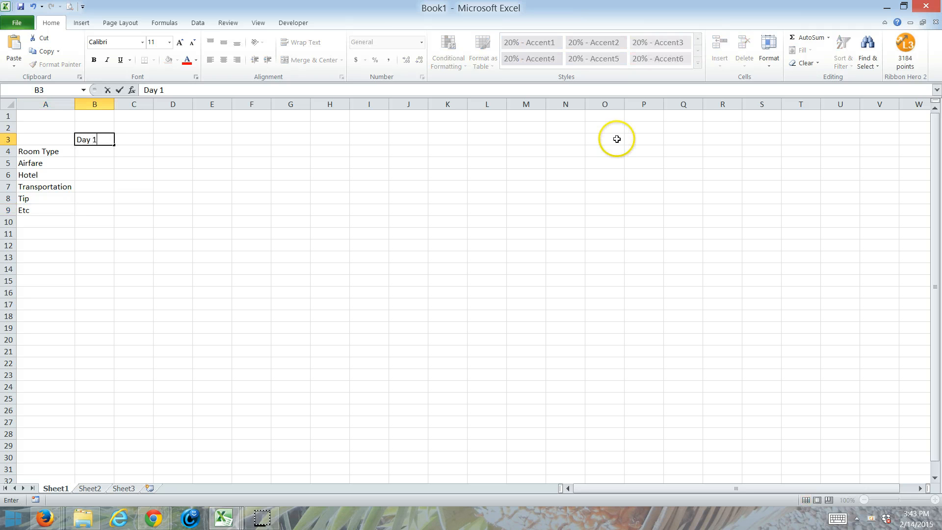
type("y 1")
key("Return")
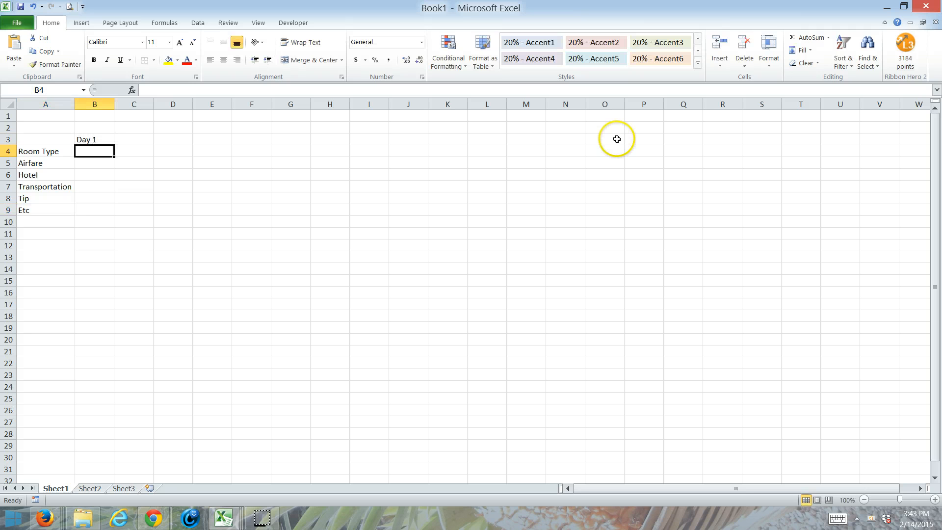
left_click(109, 138)
left_click_drag(114, 145, 358, 130)
Fill in the room types for Day 1 to Day 5 in B4:F4 as Single, Single, Double, Double, Single.
left_click(94, 153)
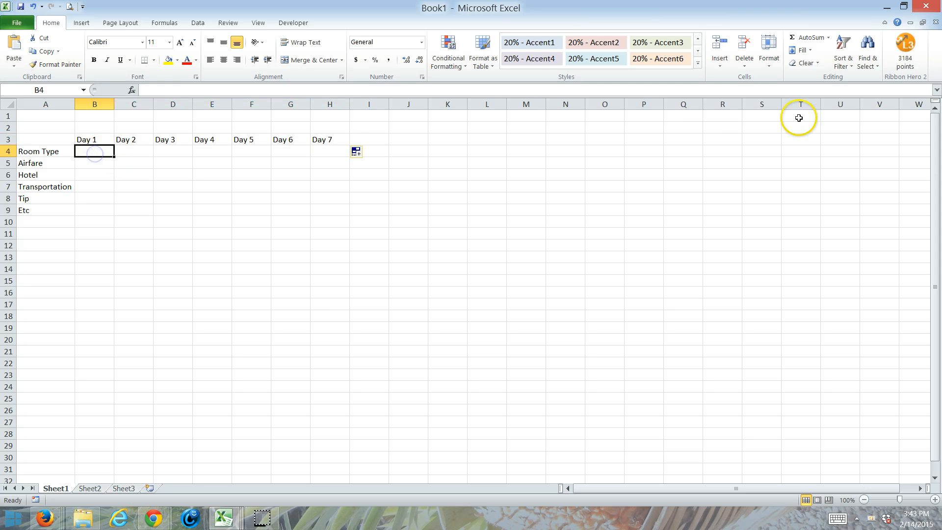
type("Single")
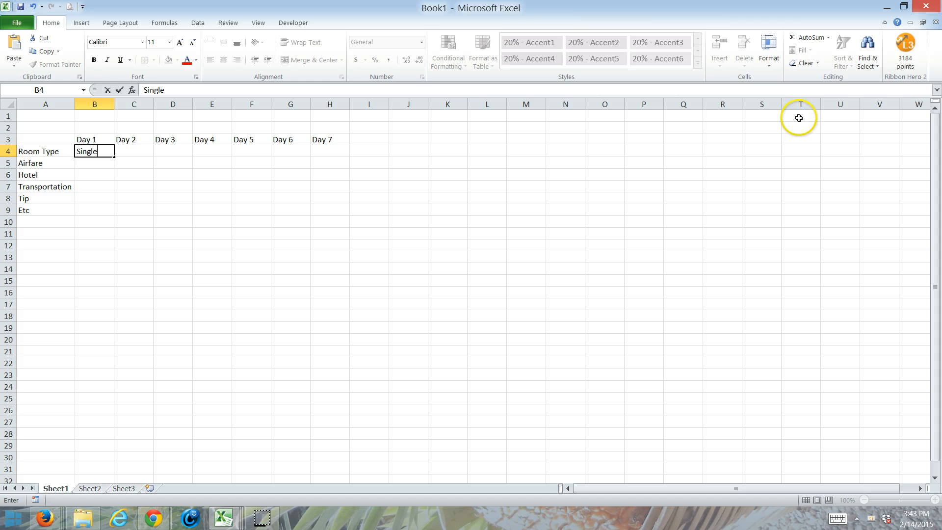
key("Tab")
type("Single")
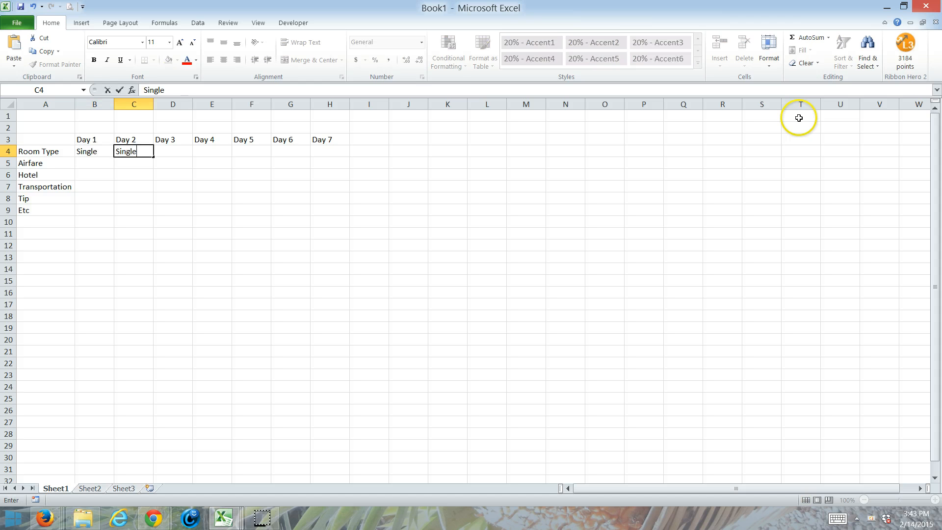
key("Tab")
type("Double")
key("Tab")
type("Dou")
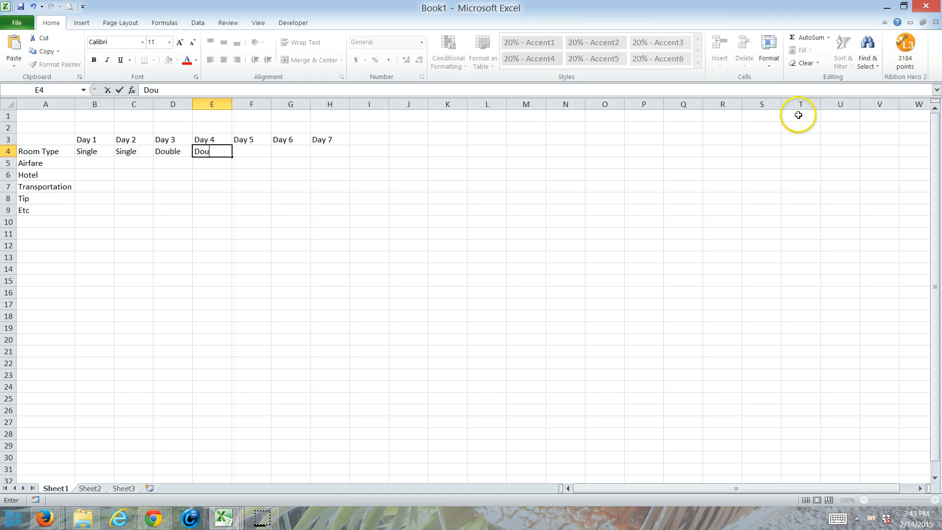
type("ble")
key("Tab")
type("Single")
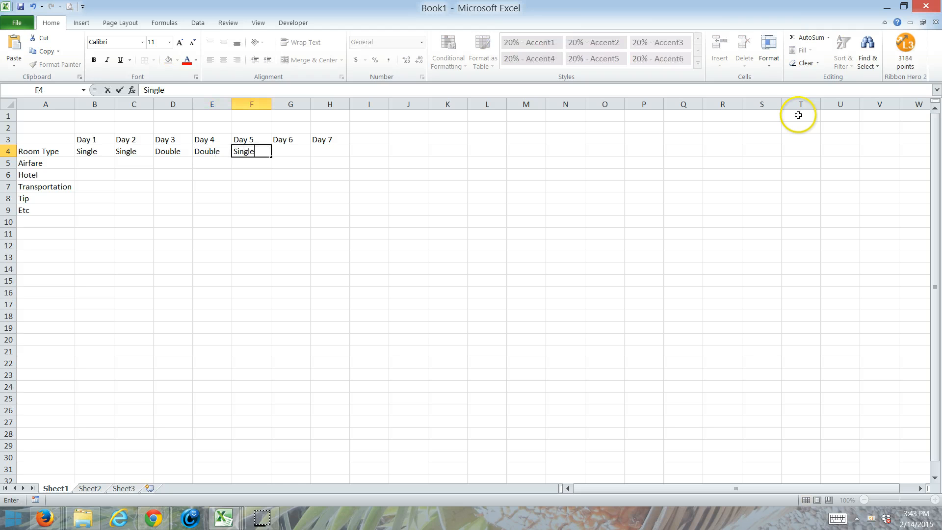
key("Tab")
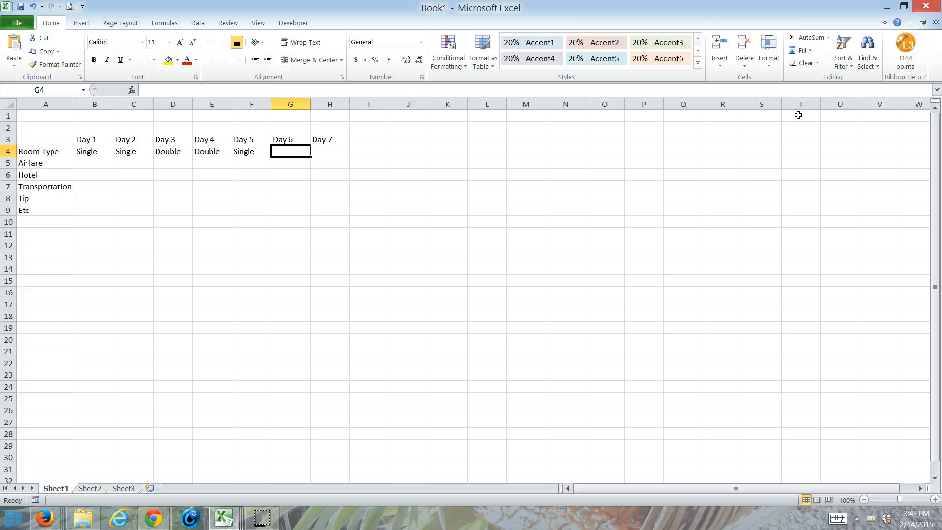
Insert the IF function from the Logical category into the Day 1 Hotel cell, B6.
left_click(97, 175)
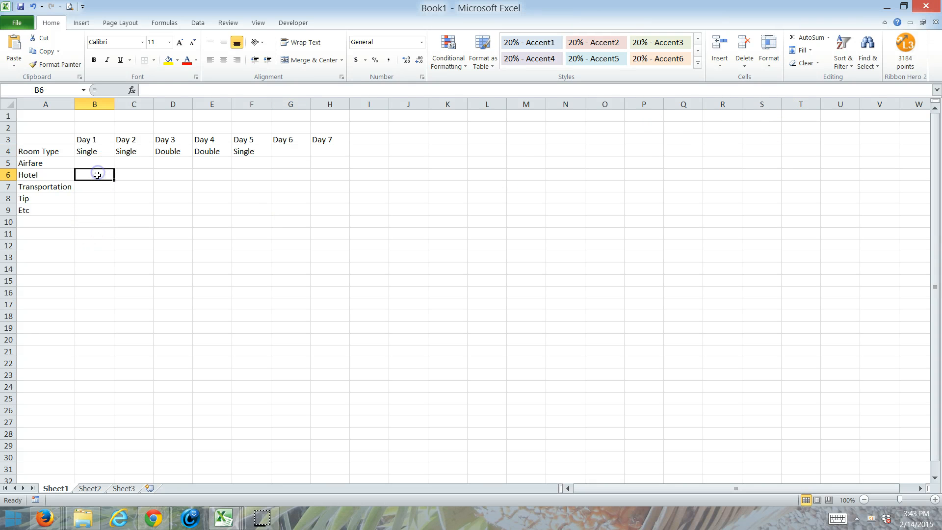
left_click(132, 92)
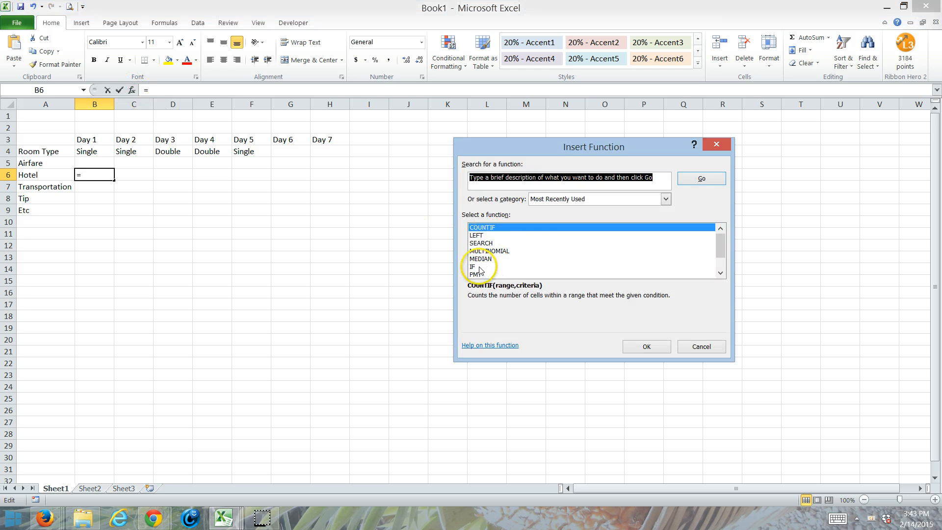
left_click(584, 198)
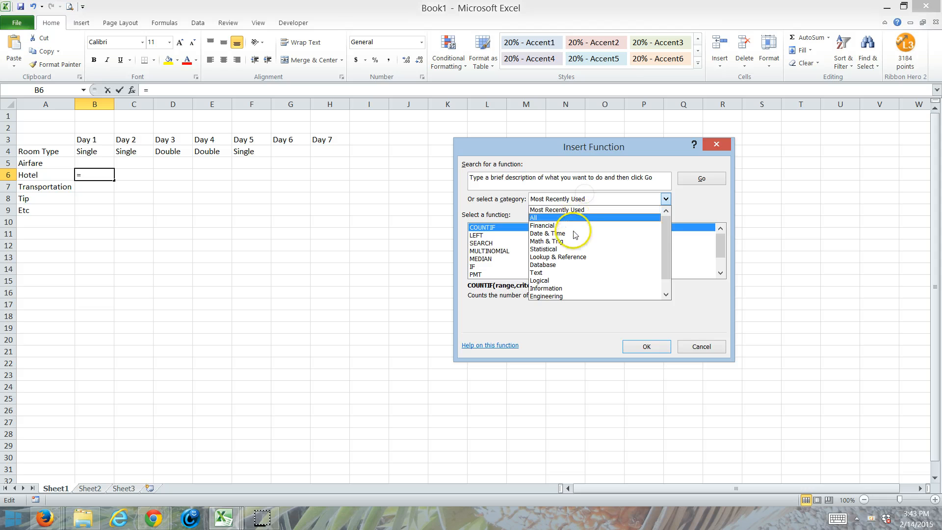
left_click(567, 280)
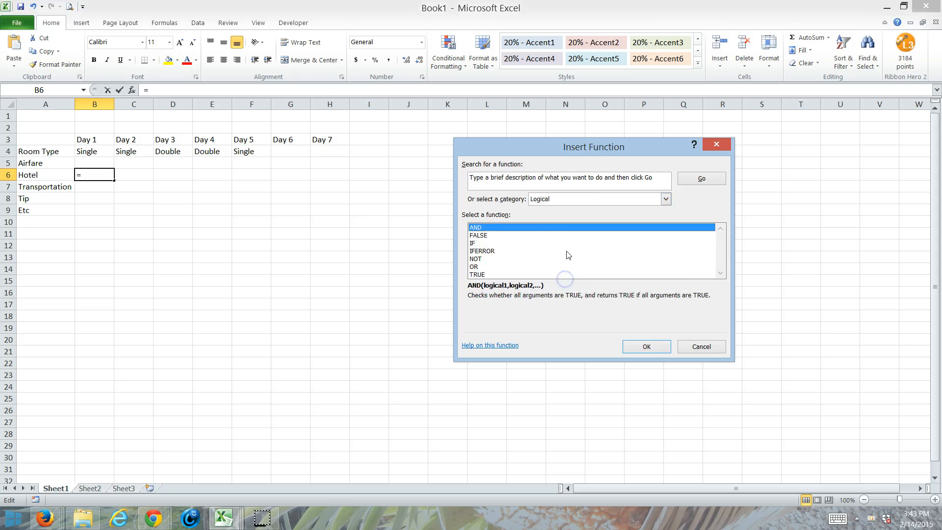
left_click(475, 242)
left_click(644, 346)
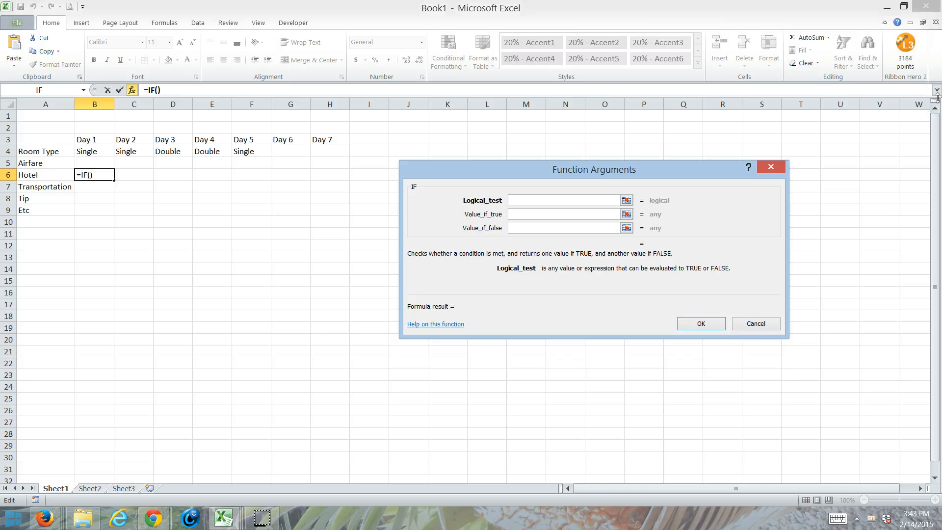
Set the IF function's logical test to B4="Single", referencing the Day 1 room type.
left_click(937, 93)
left_click(92, 153)
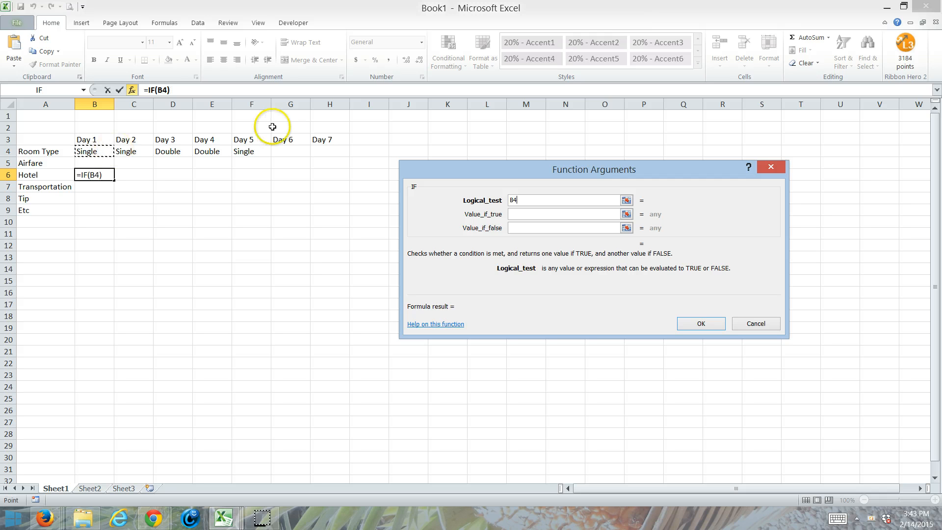
type("=f")
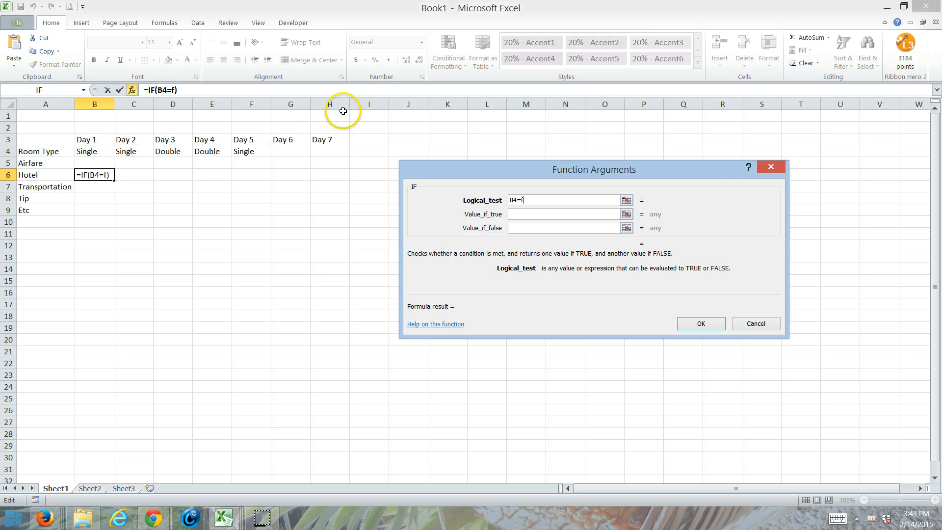
key("BackSpace")
type("\"Single\"")
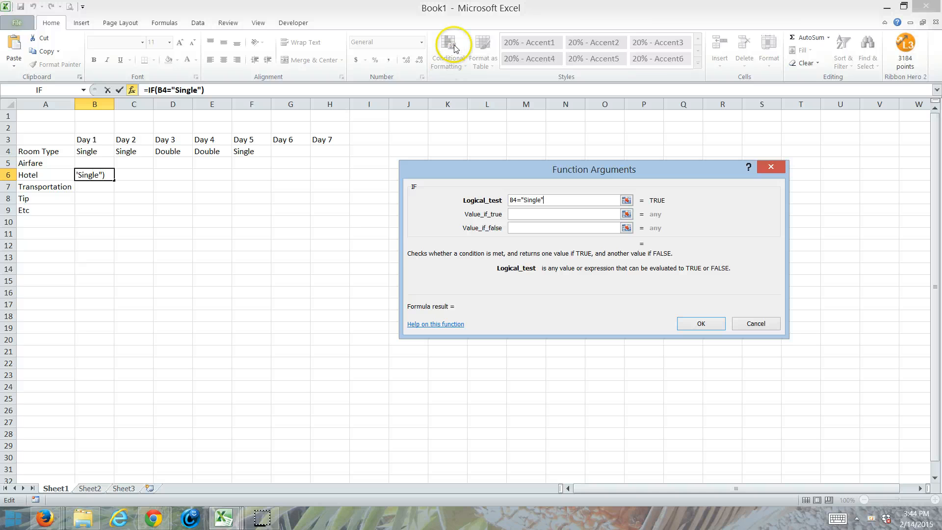
Set the IF function to return 150 if true and 175 if false, and complete the formula.
left_click(552, 216)
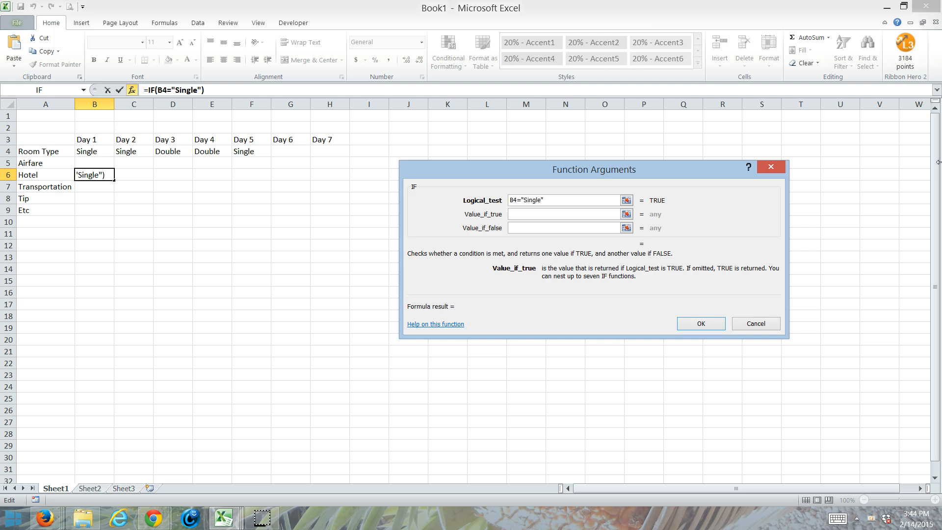
type("150")
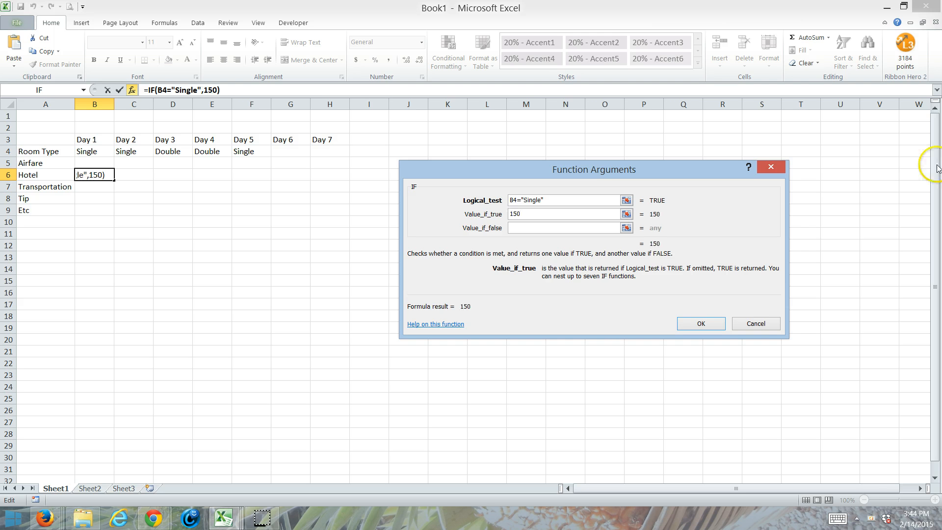
key("Tab")
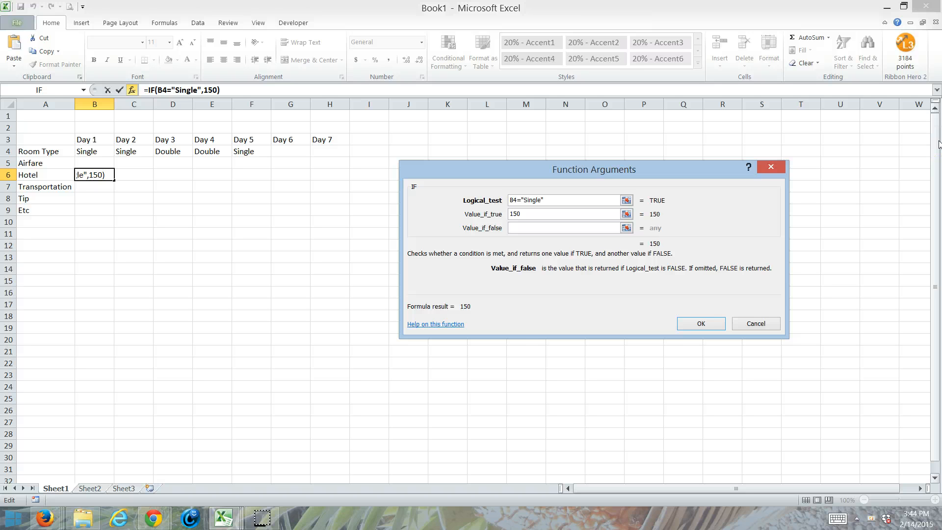
type("175")
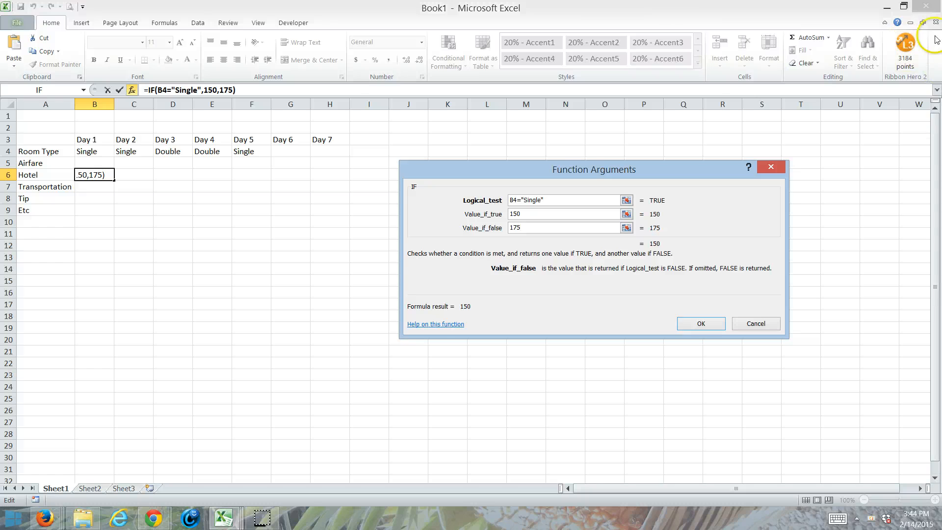
left_click(709, 322)
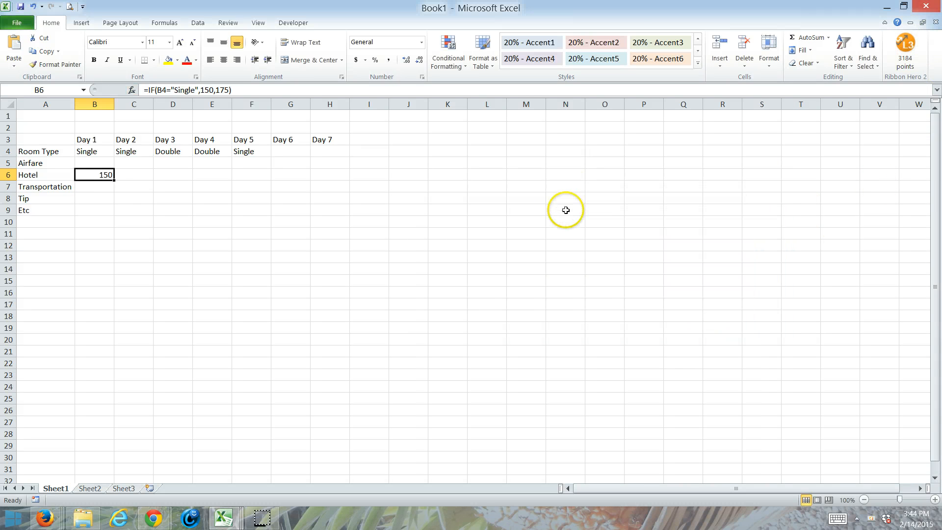
Fill the Day 1 hotel formula in B6 across to Day 5 in F6 and check the copied formula in D6.
left_click_drag(114, 182, 261, 175)
left_click(99, 177)
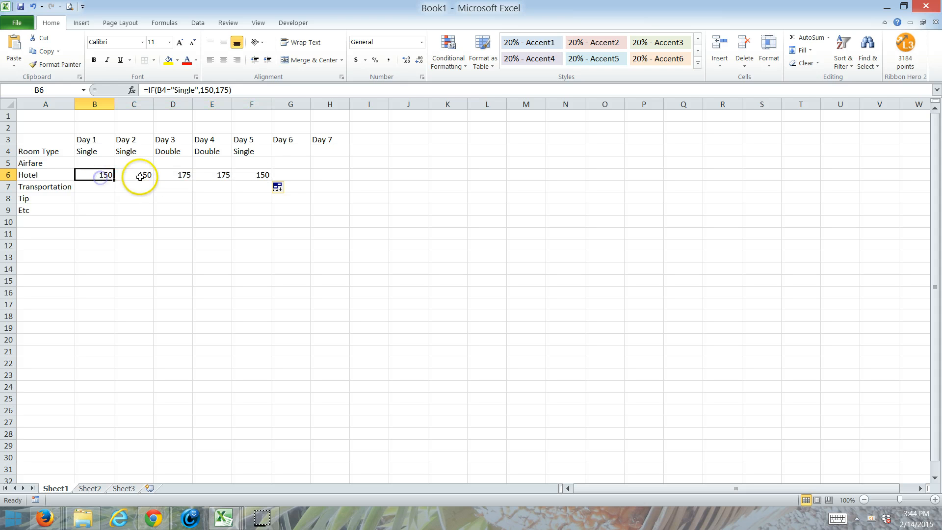
left_click(177, 177)
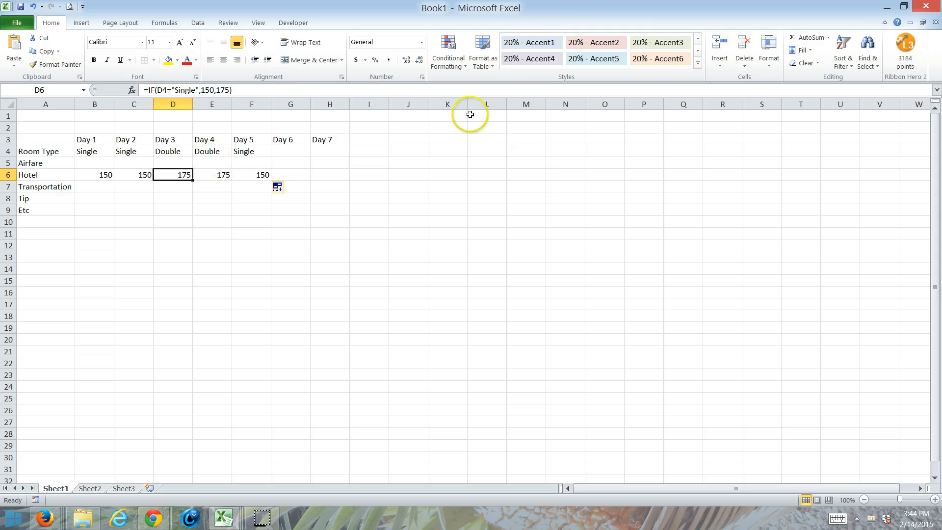
Enter the label "Tip %" in I2 and the rate 4% beside it in J2.
left_click(375, 127)
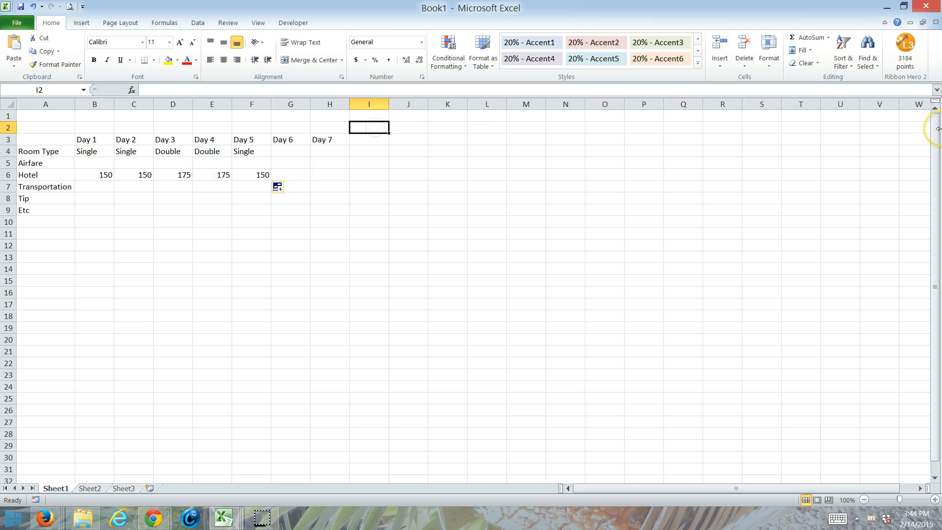
type("Tip")
type(" 5")
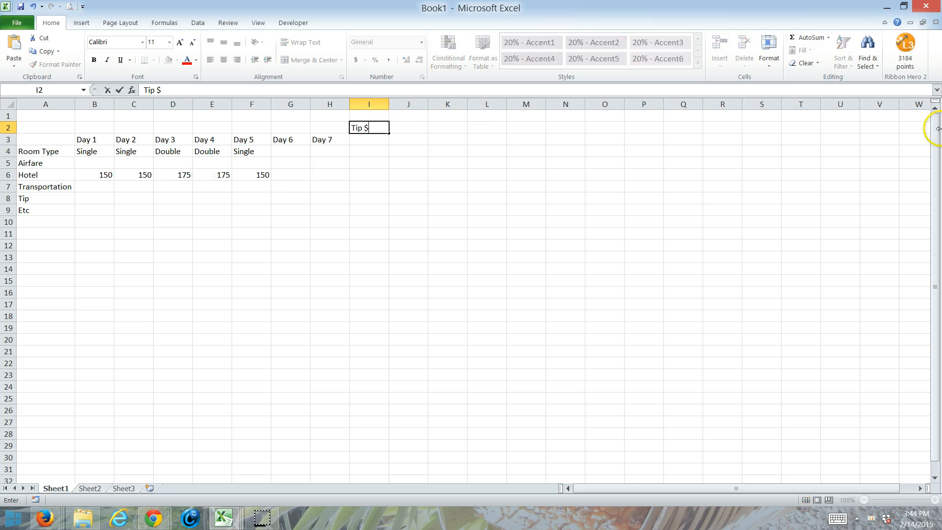
key("BackSpace")
type("%")
key("Tab")
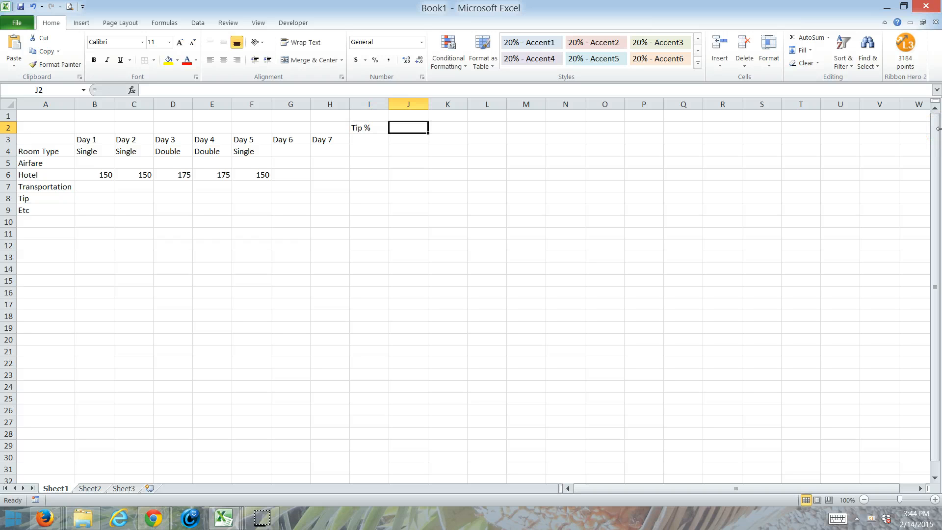
type("4%")
key("Return")
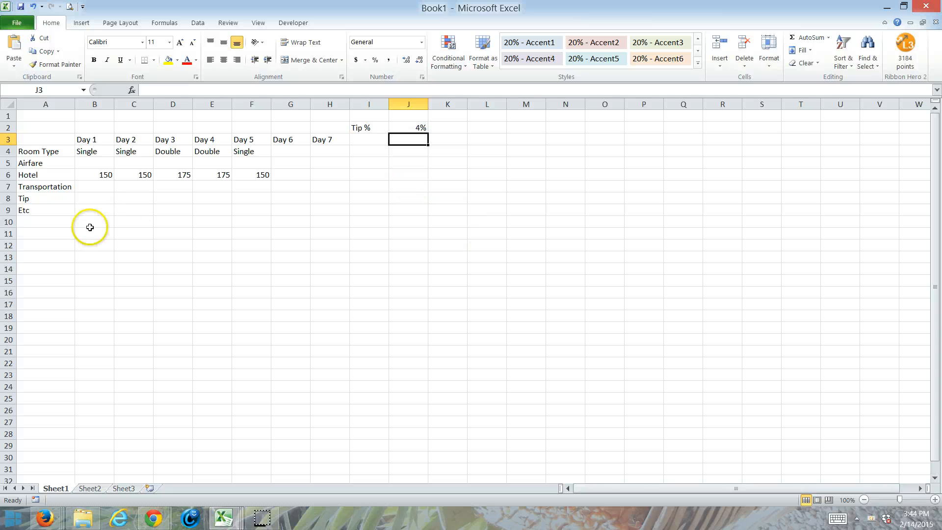
Enter the formula =B6*J2 in the Day 1 Tip cell, B8, multiplying the hotel cost by the tip rate.
left_click(104, 199)
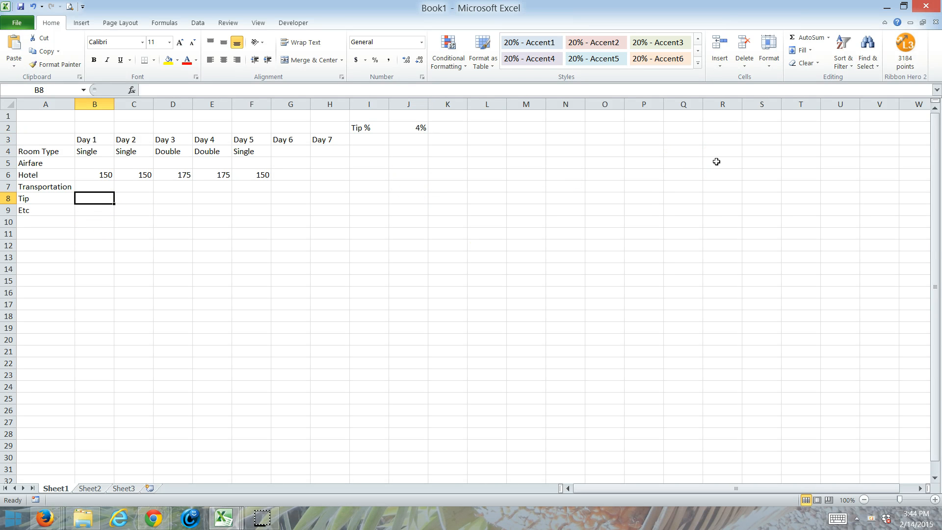
type("=")
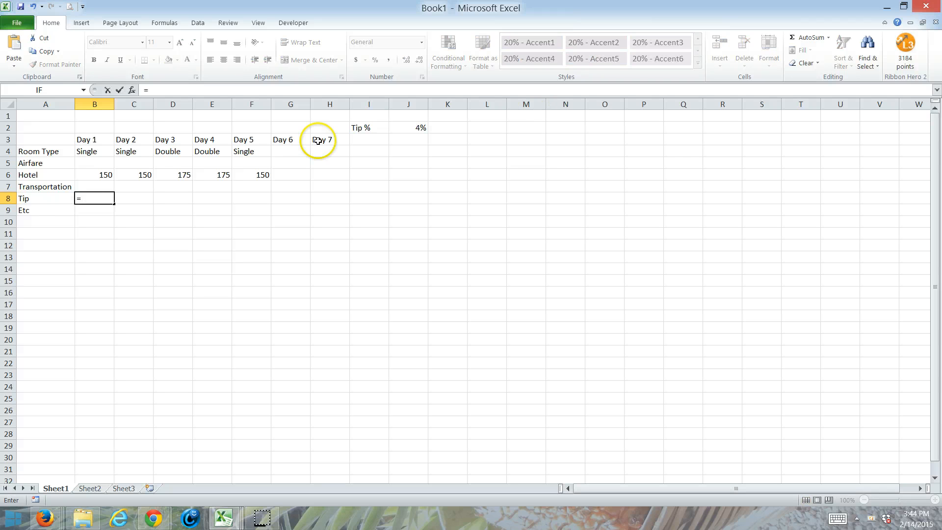
left_click(91, 174)
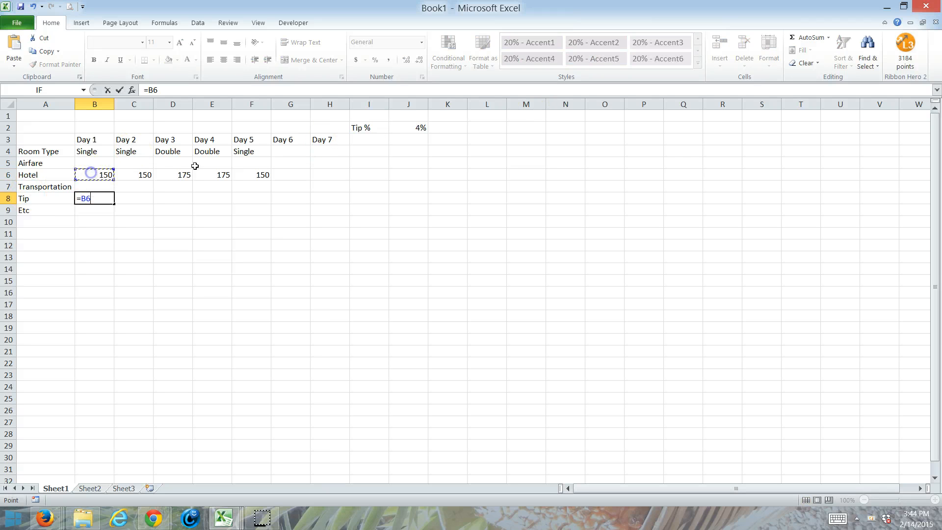
type("*")
left_click(418, 129)
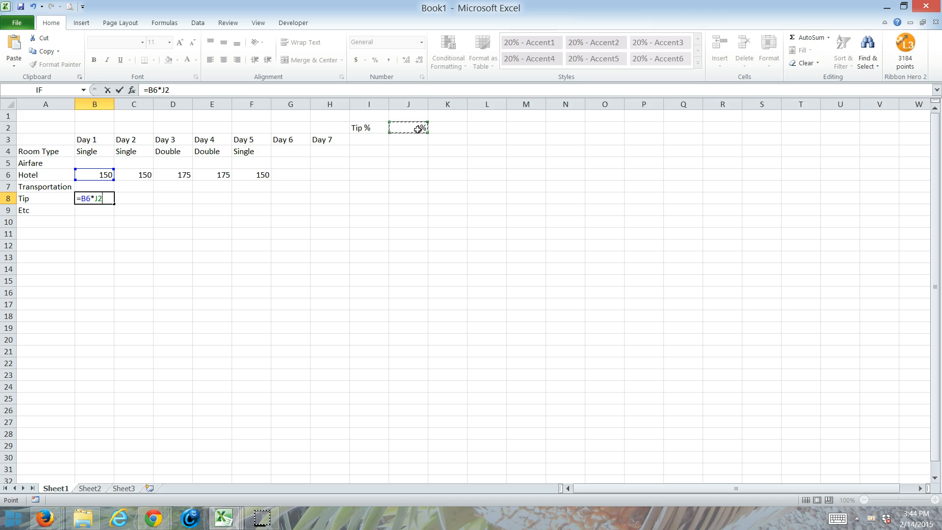
key("Return")
Fill the Day 1 tip formula from B8 across to G8 and inspect the cell references of the Day 5 copy.
left_click(92, 198)
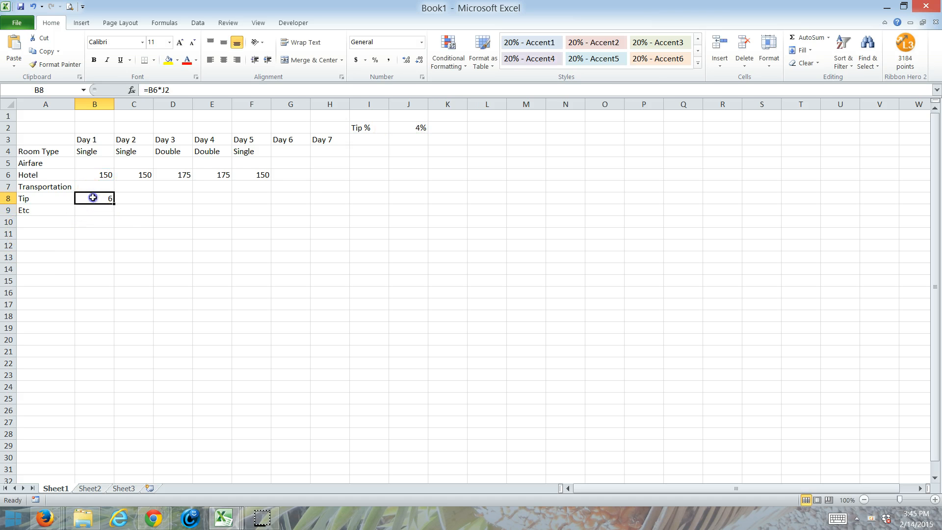
left_click_drag(114, 206, 309, 196)
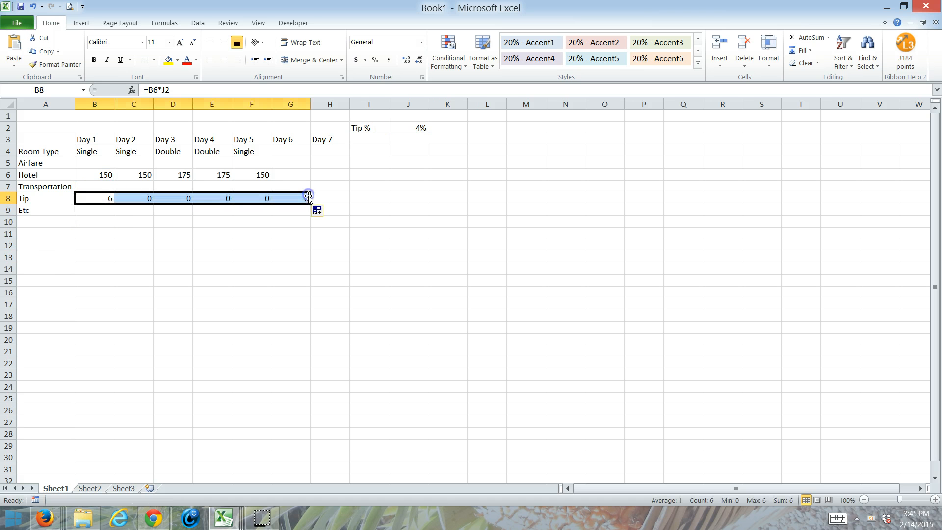
left_click(263, 201)
double_click(263, 201)
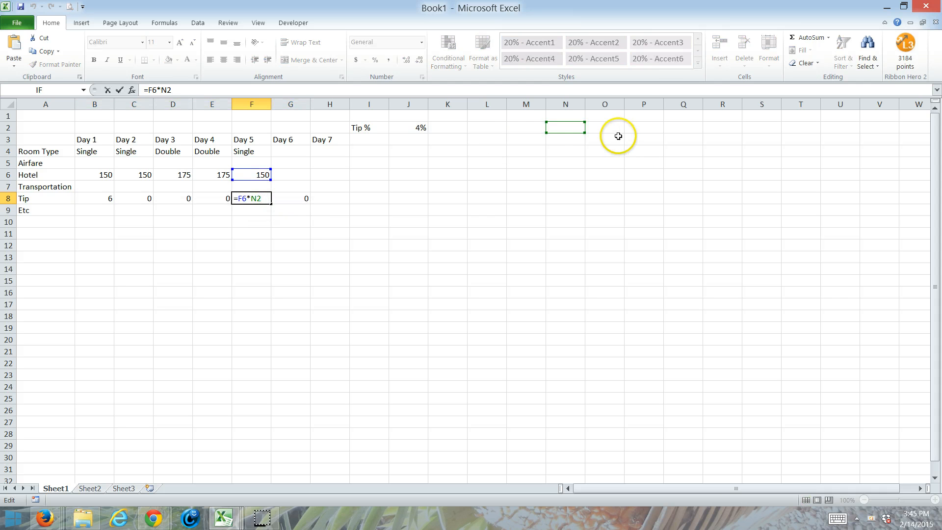
key("Escape")
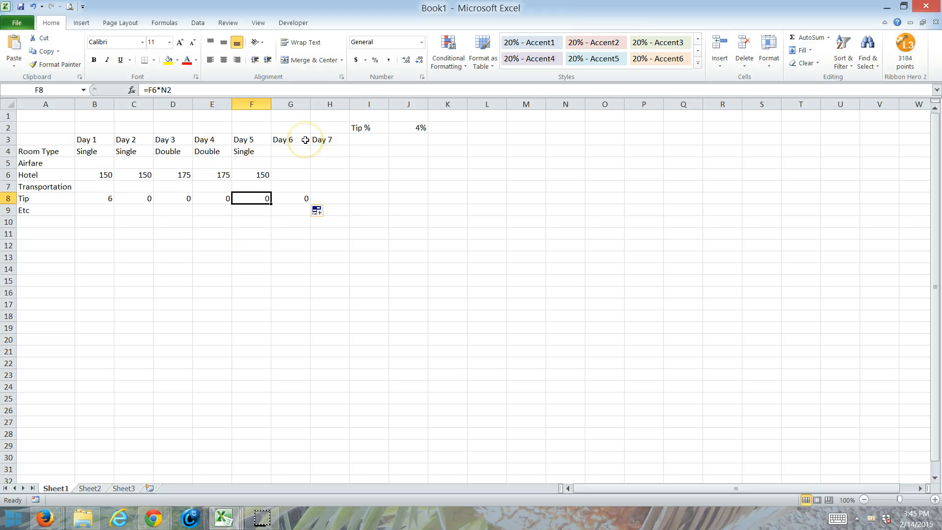
left_click_drag(369, 140, 495, 138)
left_click_drag(80, 227, 121, 225)
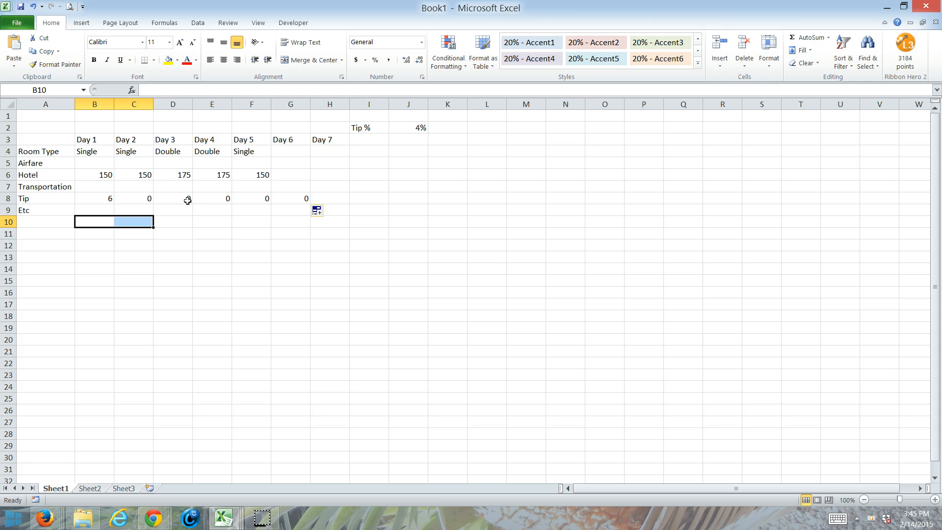
left_click_drag(46, 161, 45, 195)
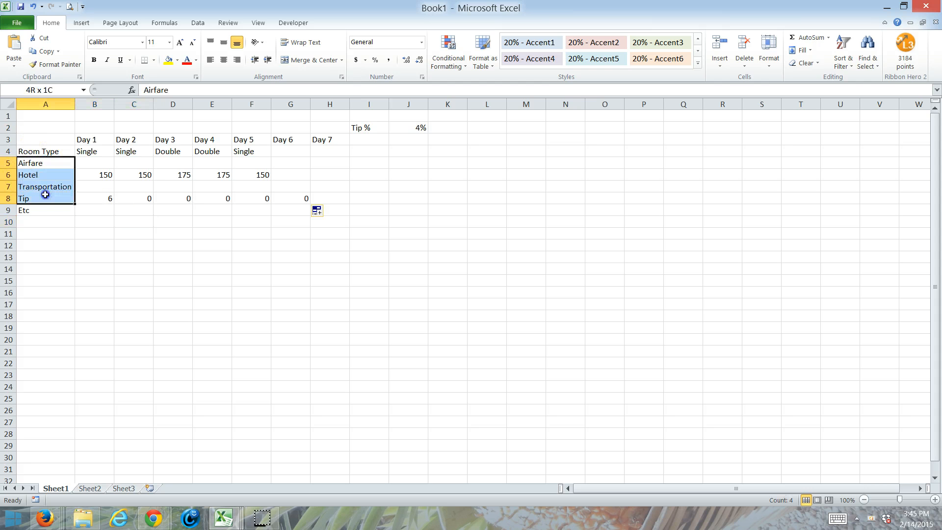
left_click_drag(373, 150, 374, 181)
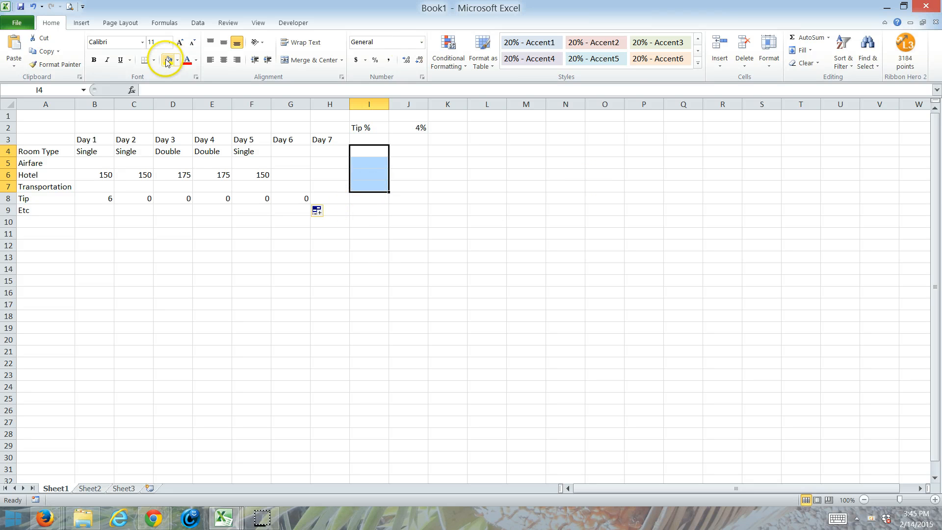
Preview both printed pages of the expense sheet and return to the worksheet.
left_click(67, 6)
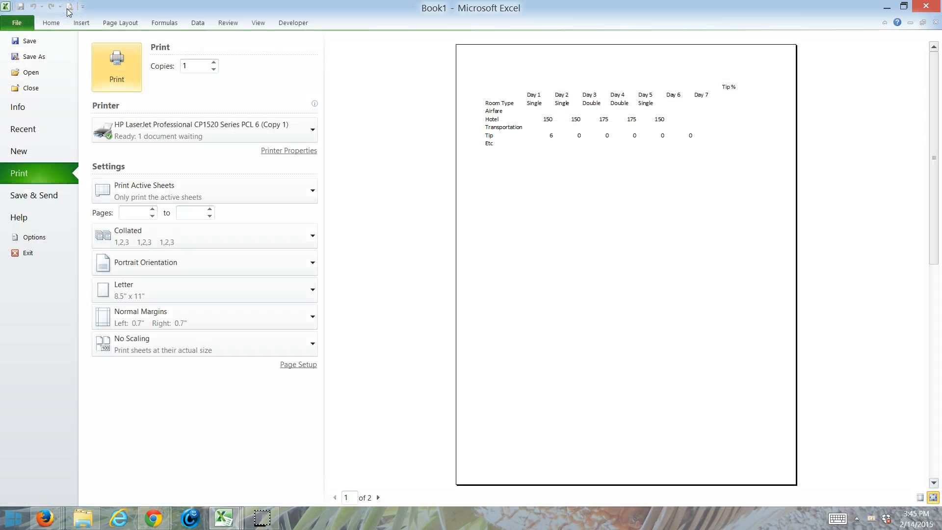
left_click(378, 497)
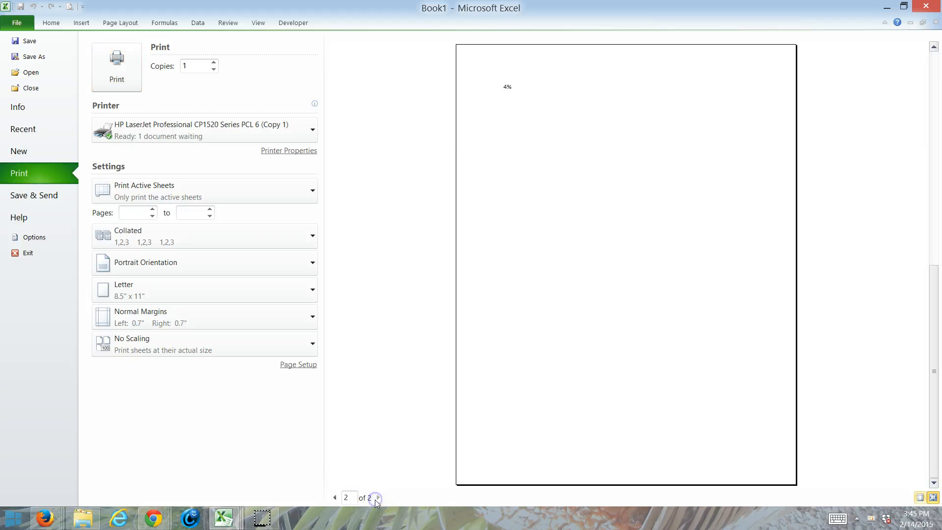
left_click(334, 498)
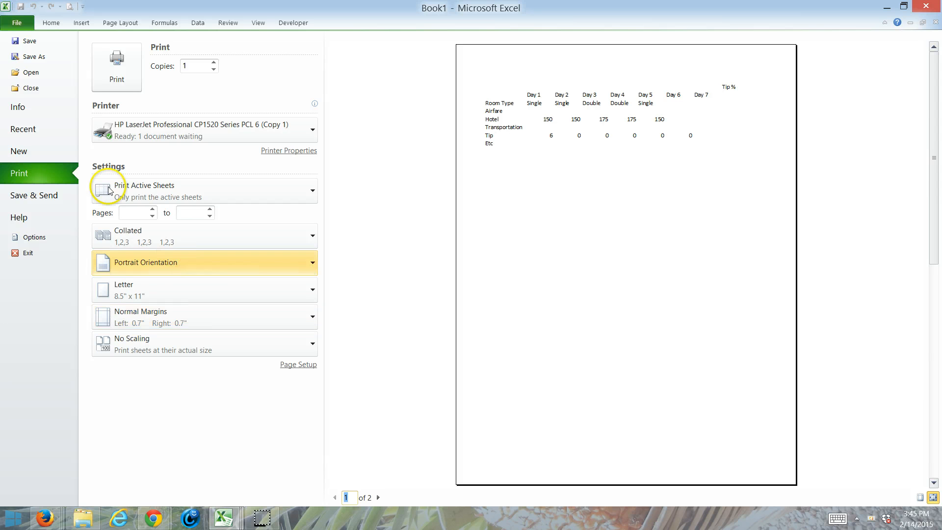
left_click(52, 23)
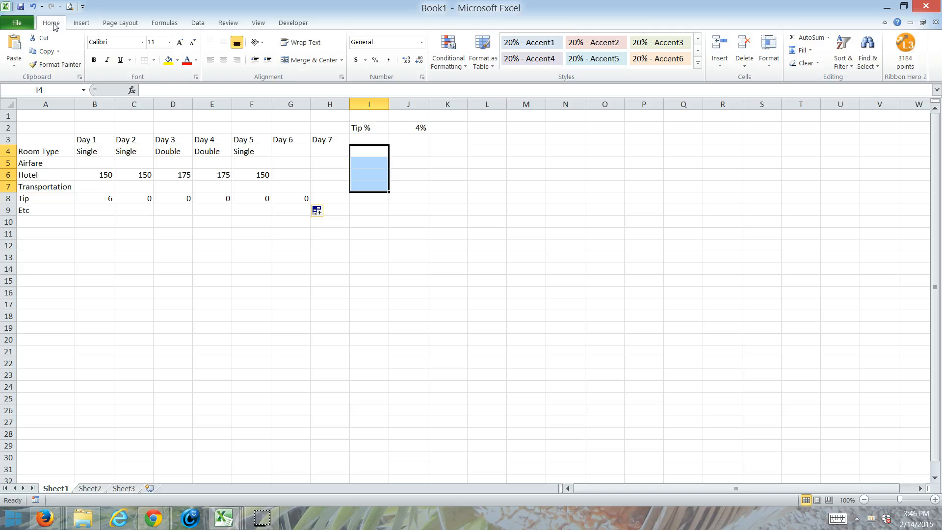